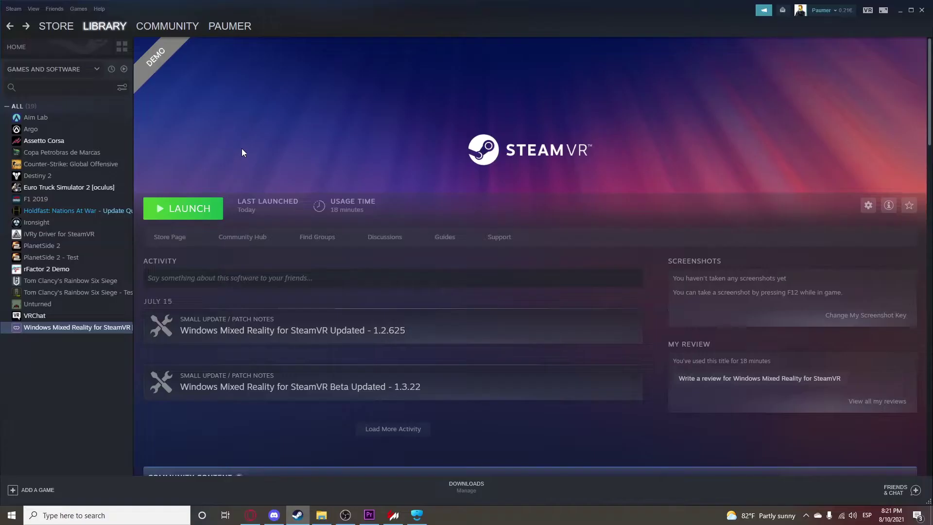
Step: Filter the game library to items installed locally and select SteamVR under the tools
click(122, 88)
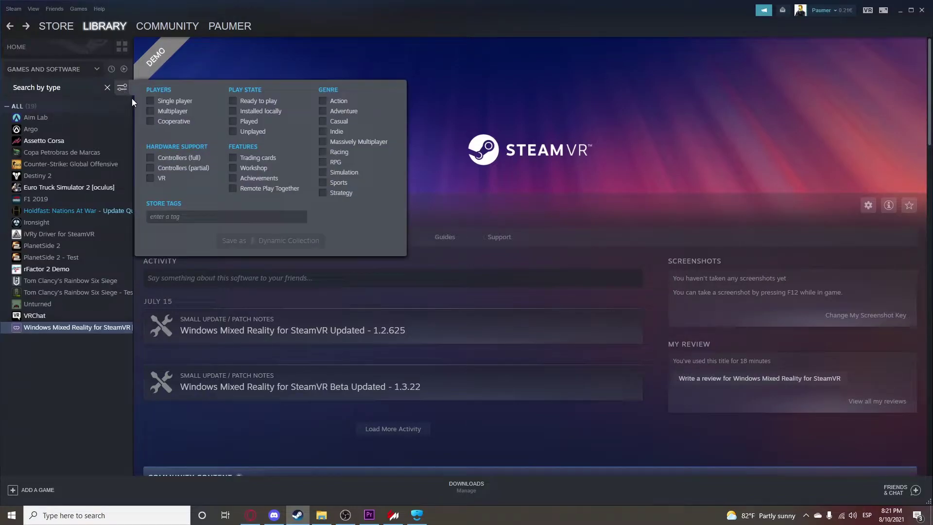
click(232, 111)
click(61, 211)
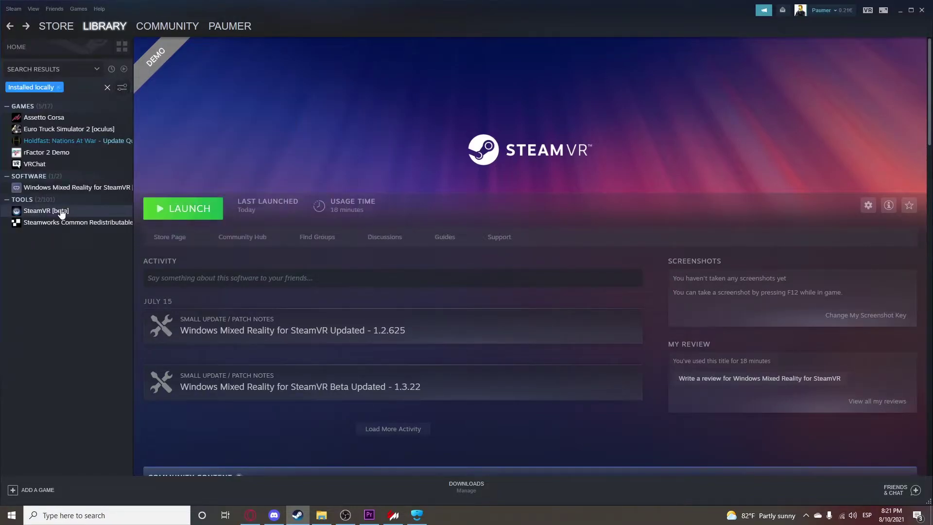
Step: Examine the beta branches offered in SteamVR's properties, keeping the current opt-in choice
right_click(61, 213)
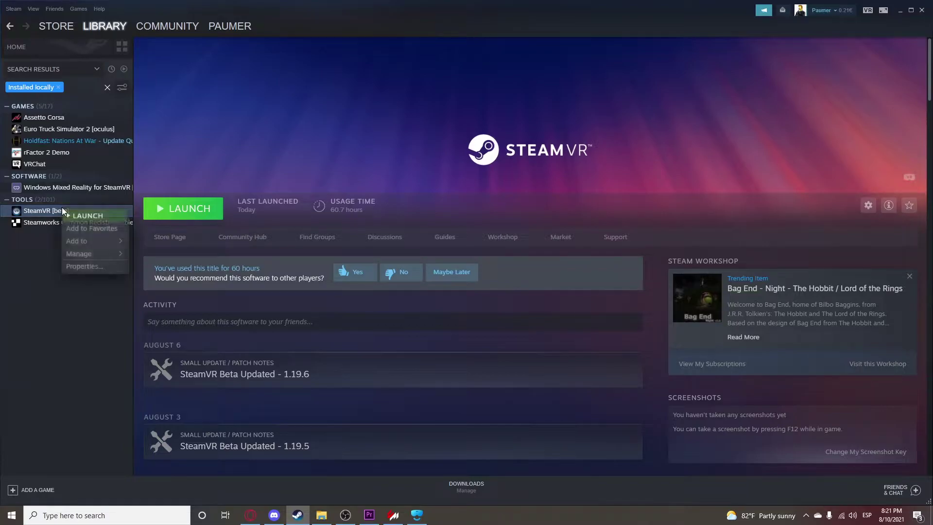
click(86, 266)
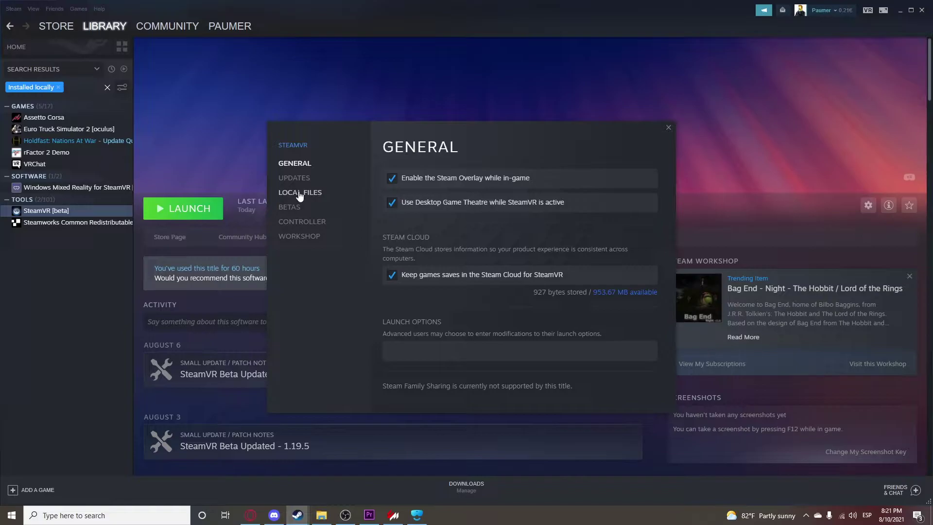
click(287, 207)
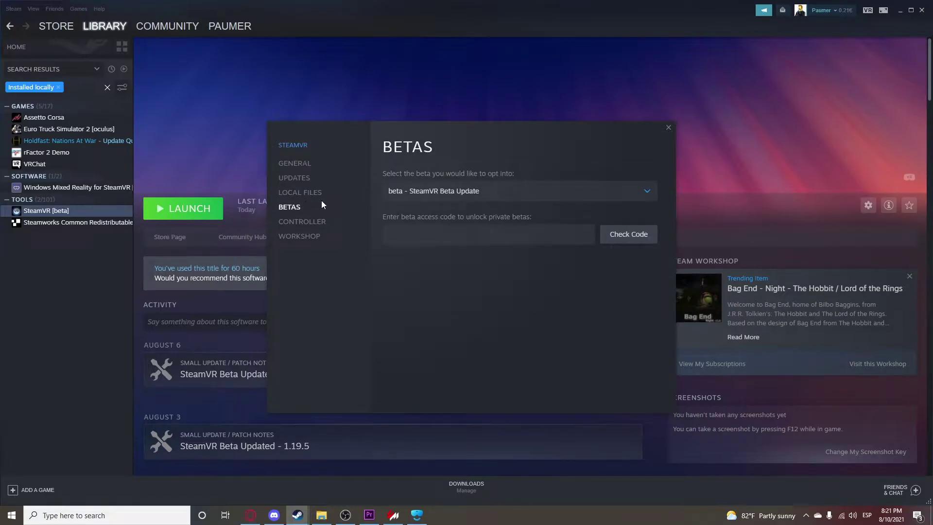
click(409, 194)
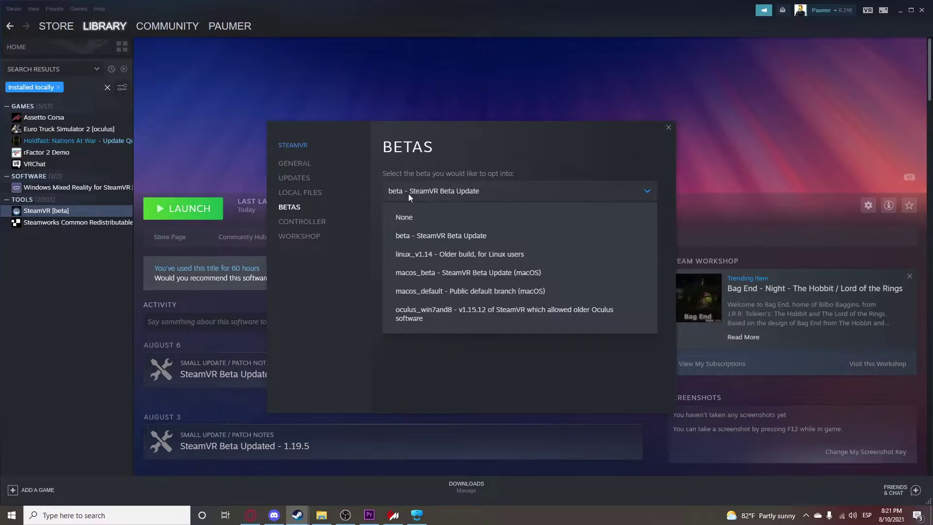
click(350, 280)
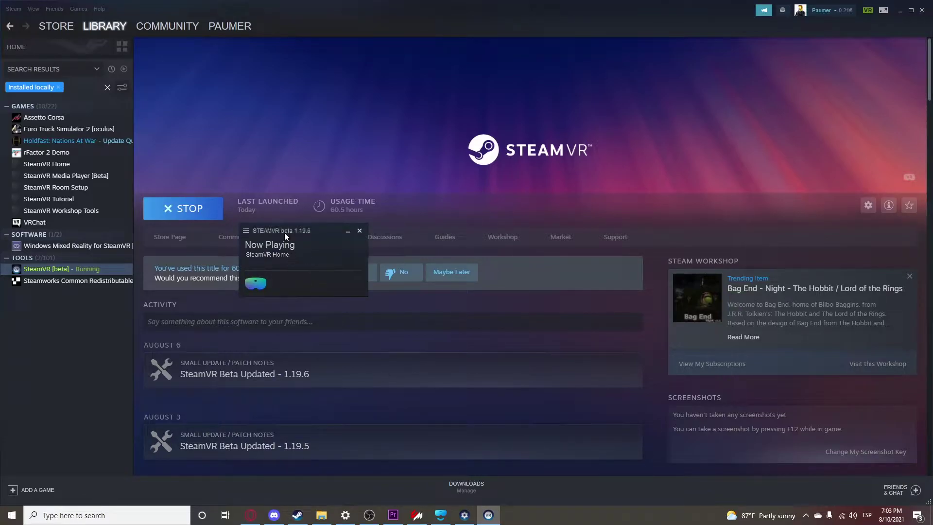
Step: Open the settings of the running SteamVR and examine the general options, including Motion Smoothing
click(280, 230)
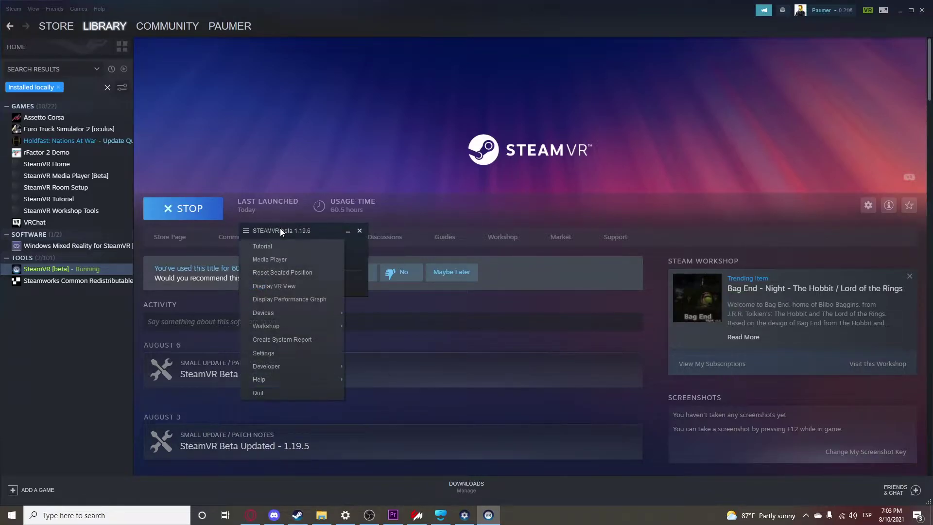
click(269, 354)
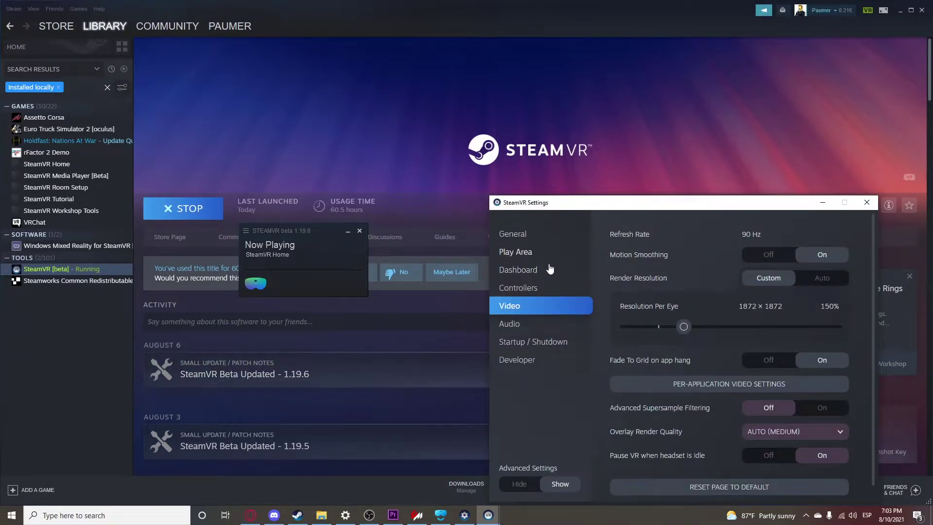
click(523, 235)
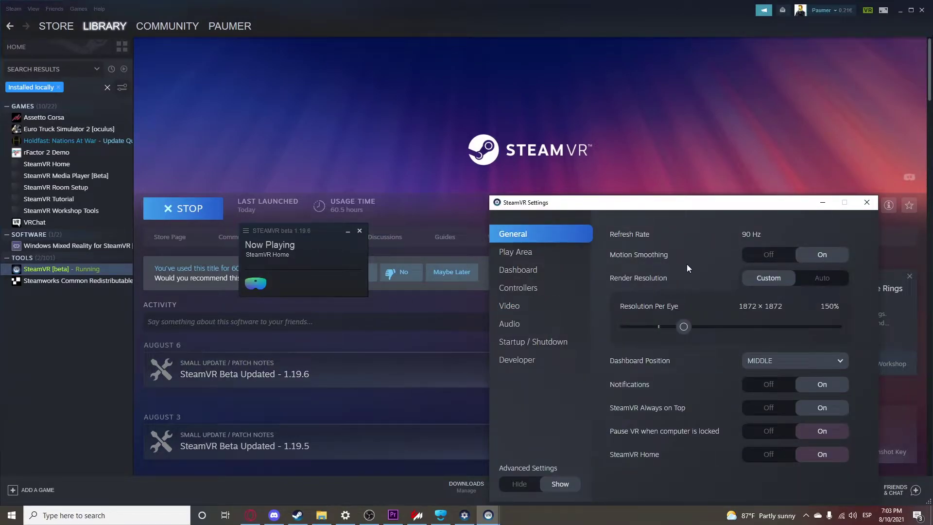
mouse_move(654, 262)
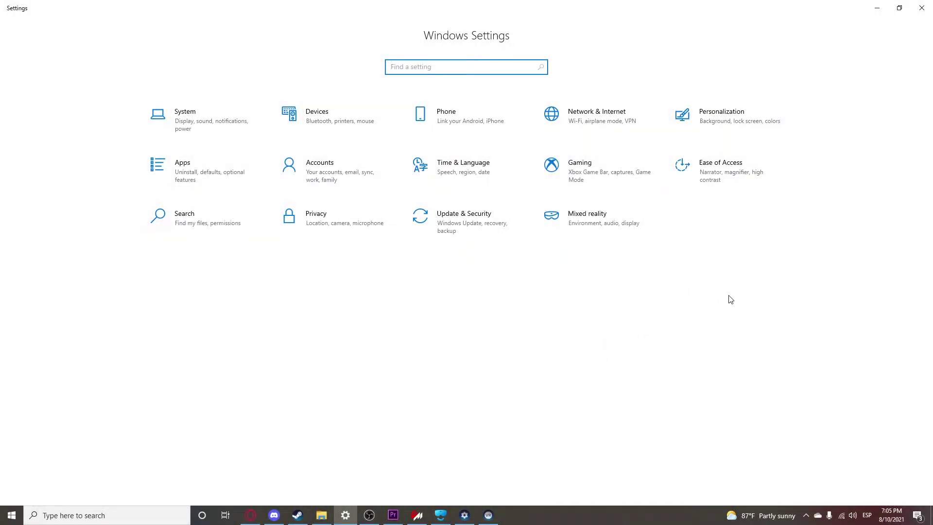
Step: In Windows Settings, set the mixed reality headset display's experience option to Optimize for performance
click(591, 232)
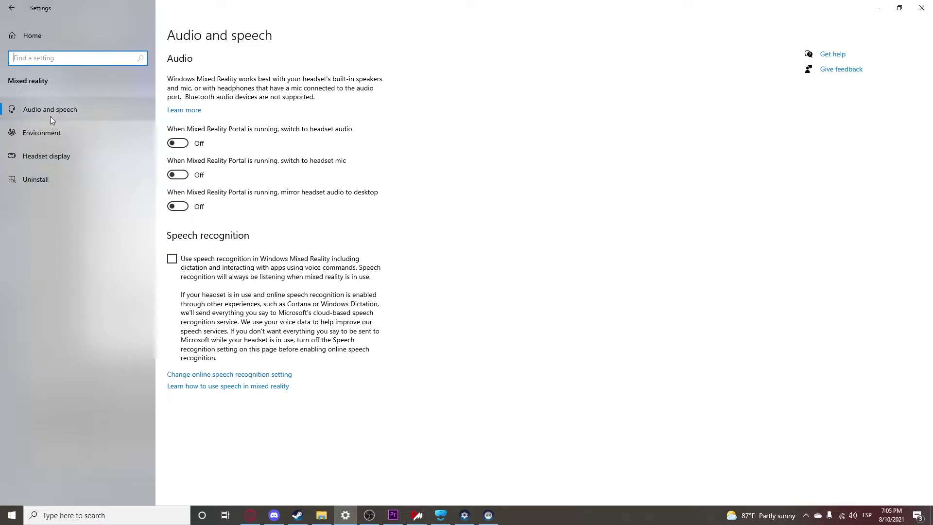
click(52, 156)
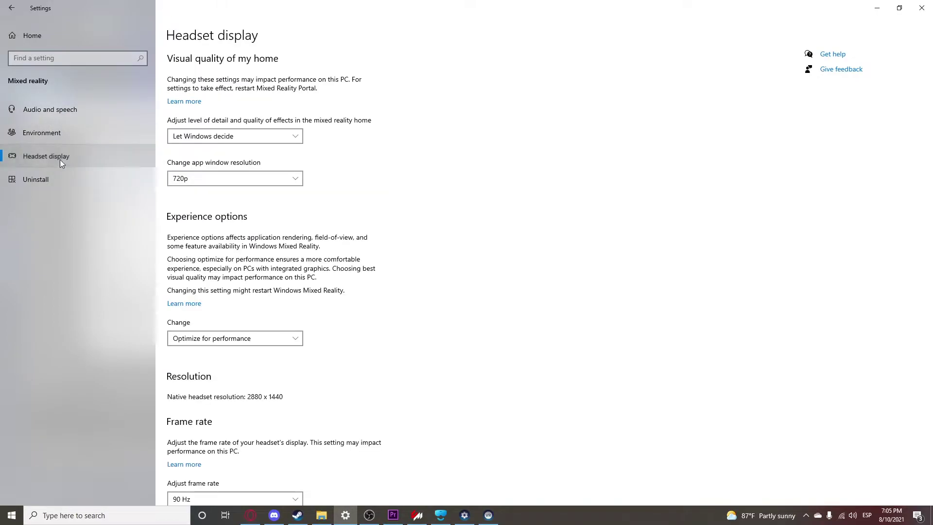
scroll(253, 307, down, 3)
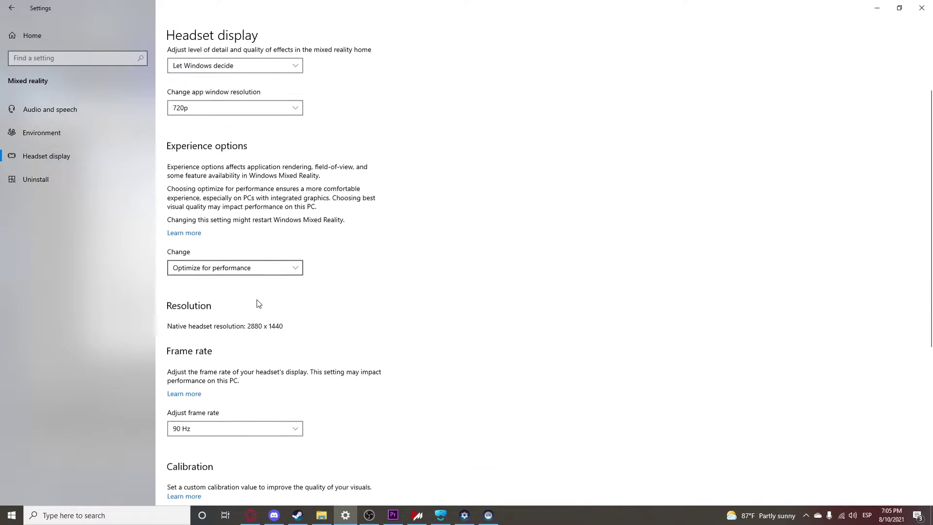
click(189, 265)
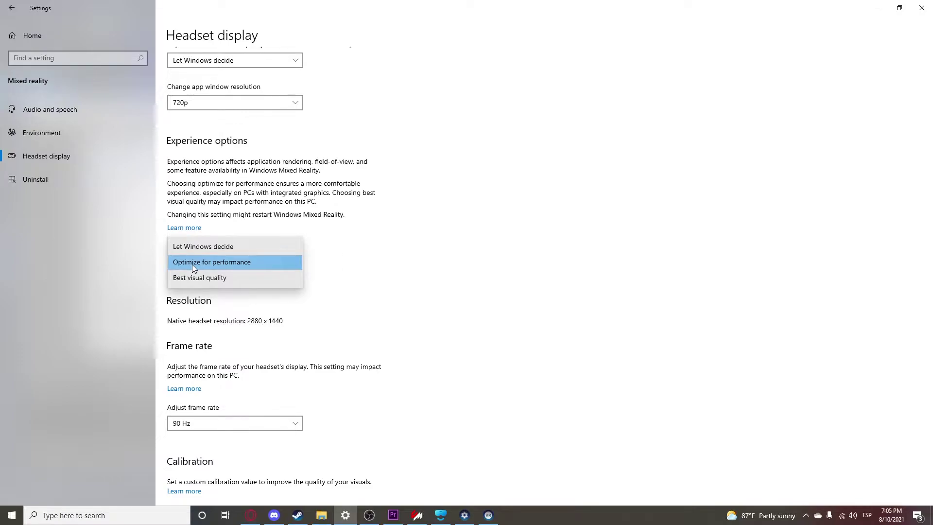
click(193, 267)
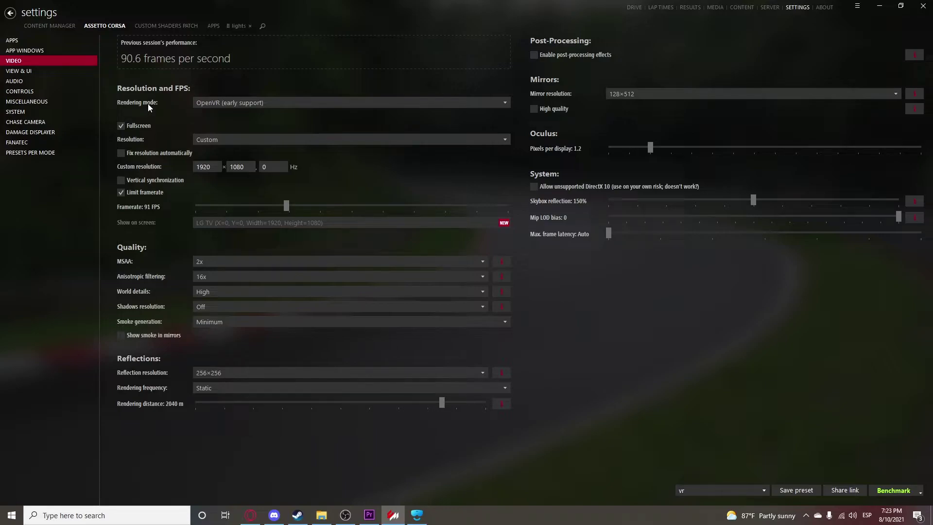
Step: In Content Manager's Assetto Corsa video settings, keep the rendering mode on OpenVR (early support) and set MSAA to 2x
click(217, 103)
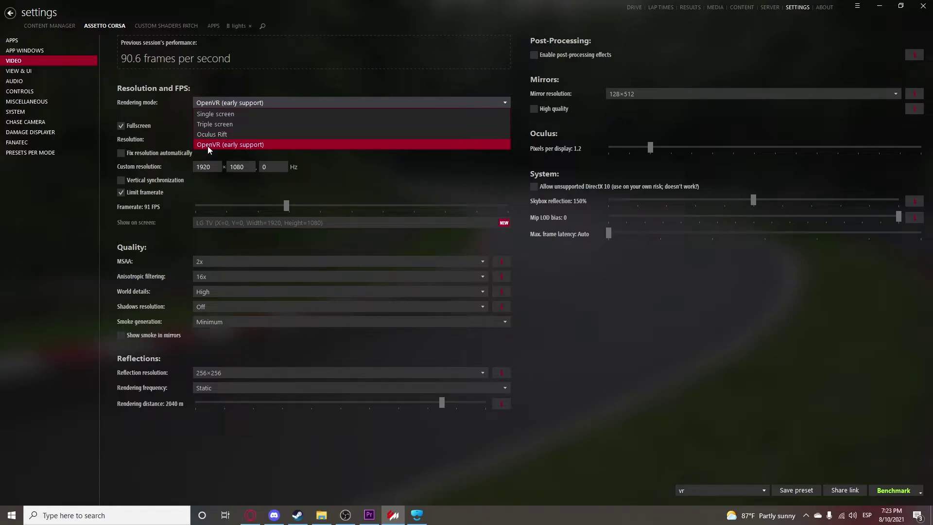
click(162, 138)
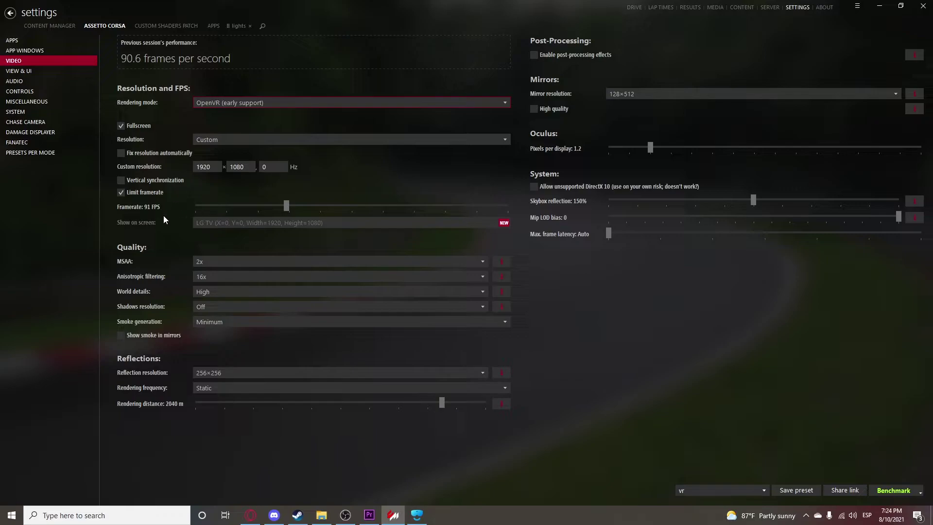
mouse_move(174, 220)
click(203, 263)
click(204, 272)
click(210, 263)
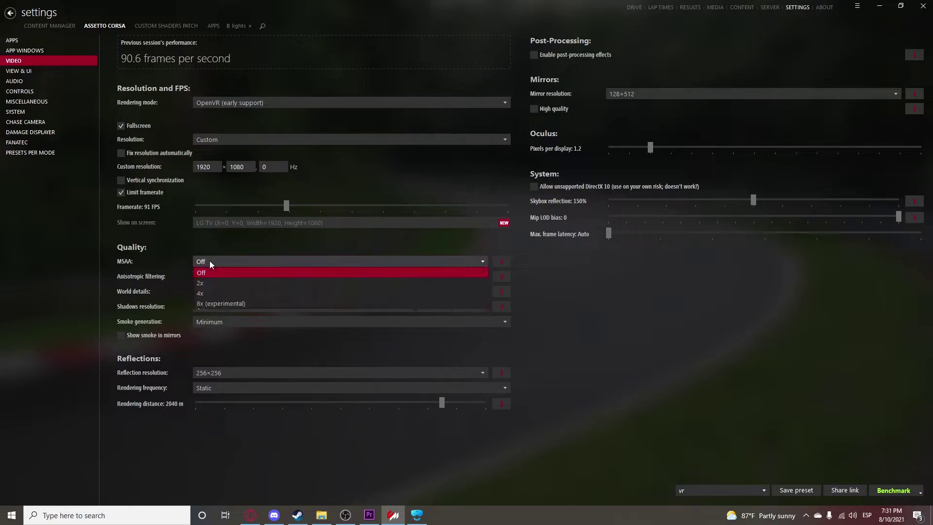
click(207, 284)
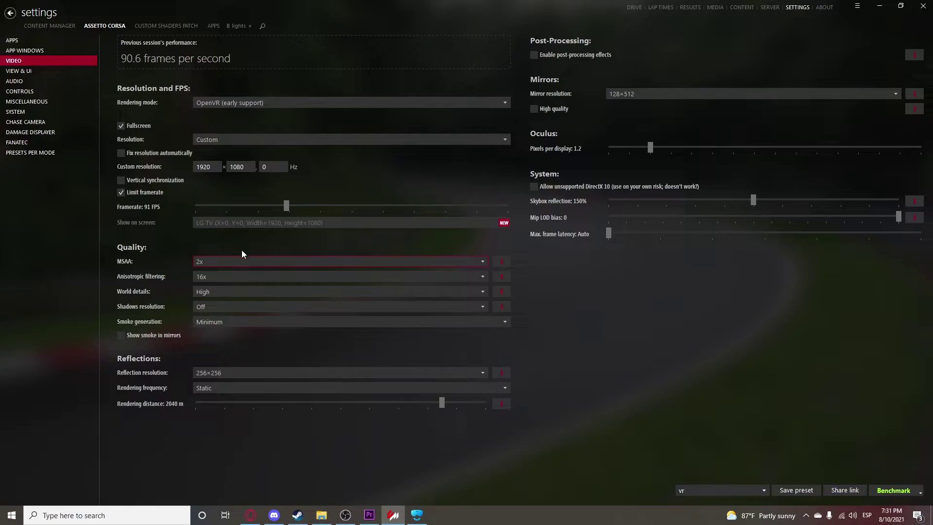
Step: Review the anisotropic filtering choices, keeping 16x, and set world details to Medium
click(206, 274)
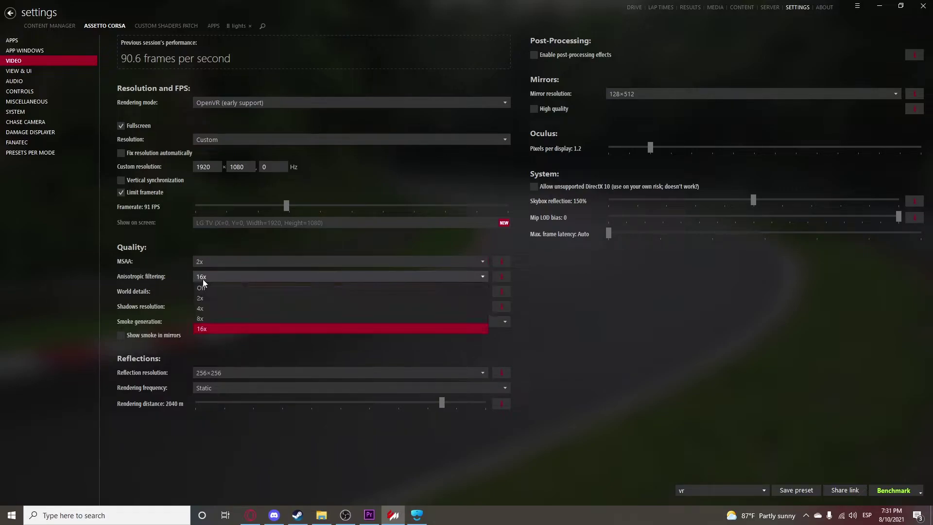
click(173, 281)
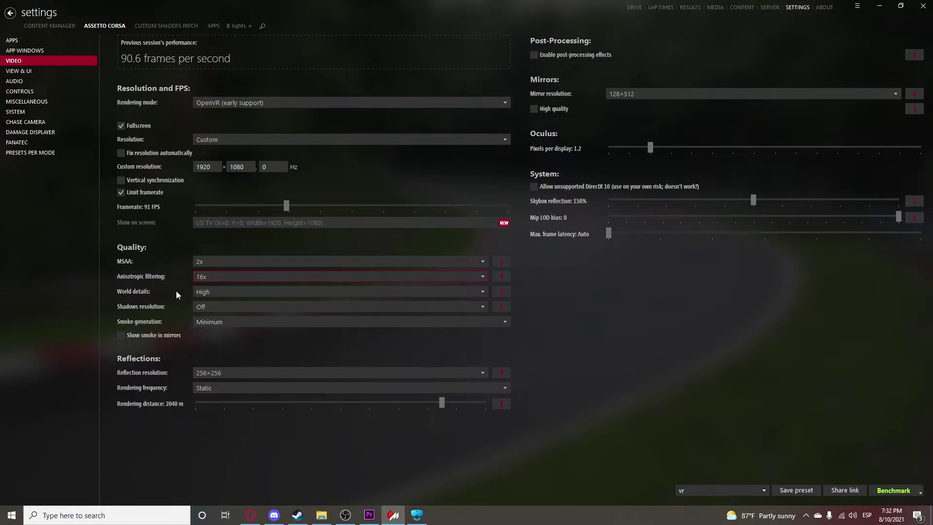
click(202, 293)
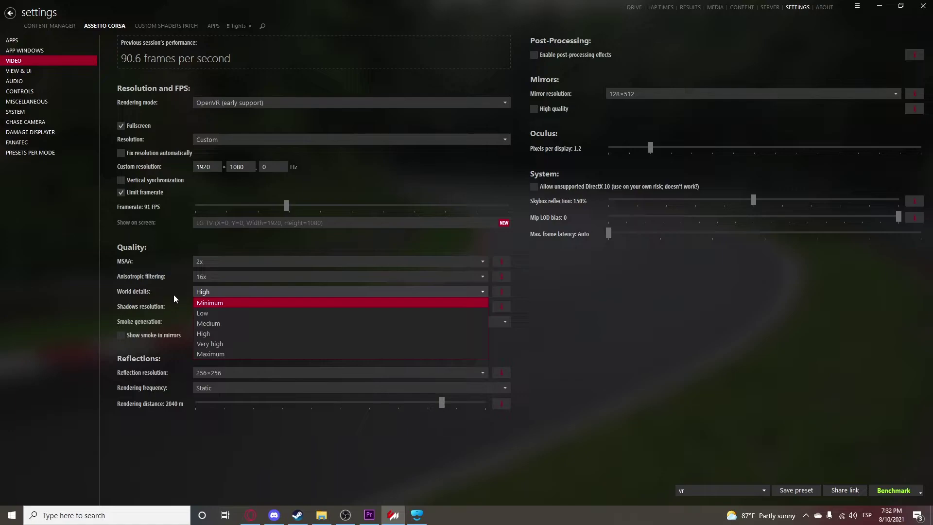
click(223, 322)
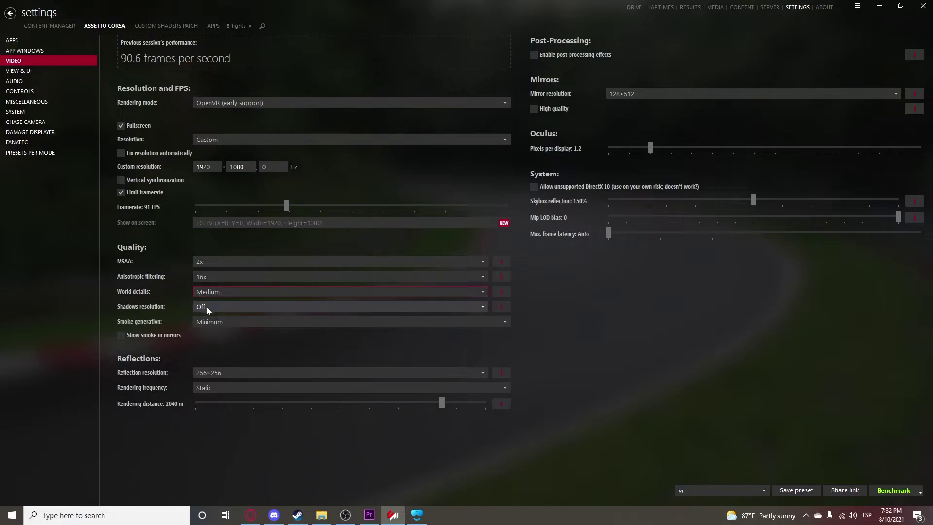
Step: Examine the options for shadows resolution and smoke generation, keeping Off and Minimum
click(206, 307)
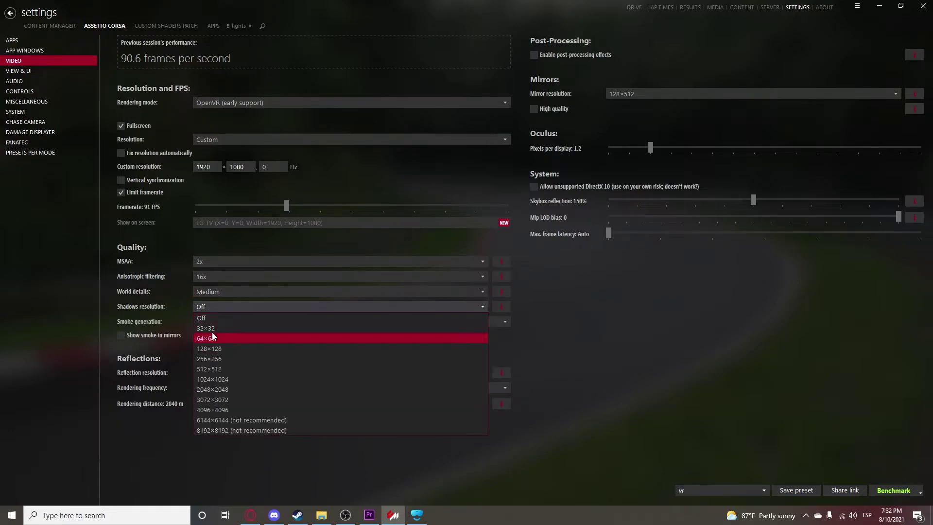
click(181, 309)
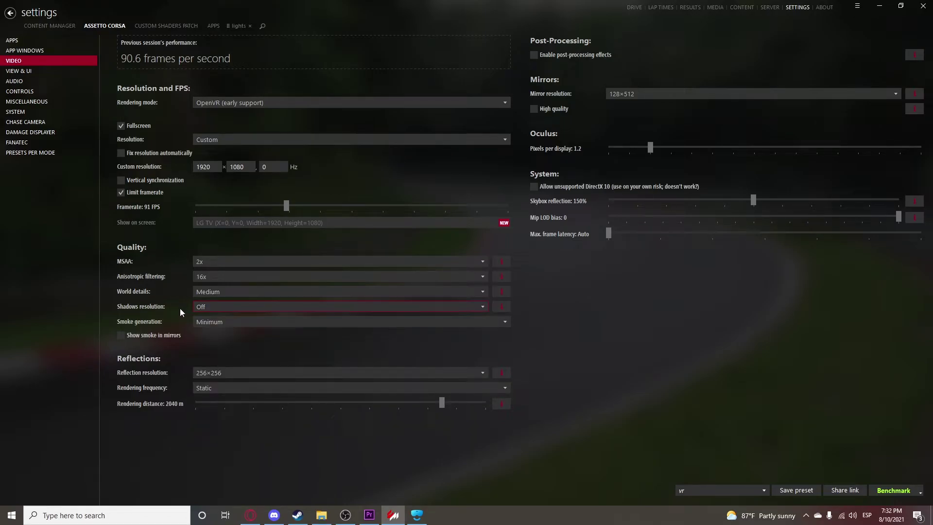
click(212, 322)
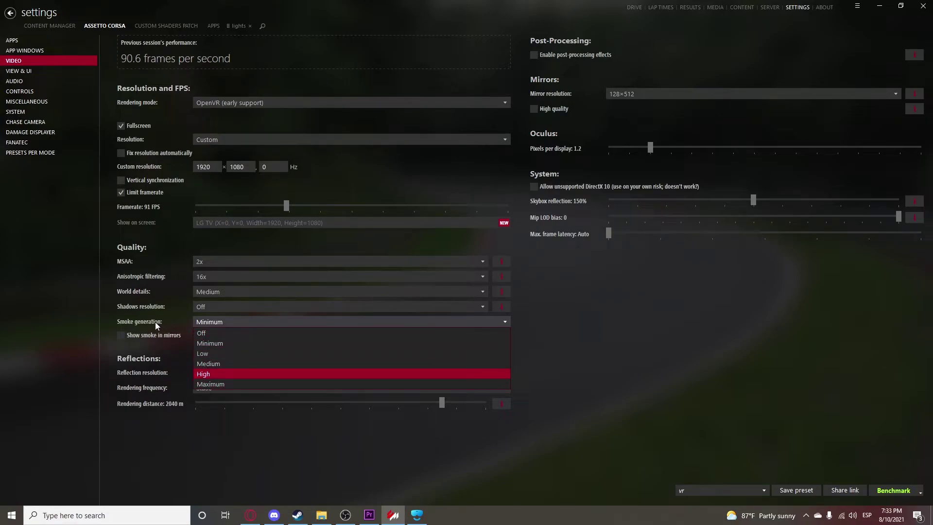
click(112, 317)
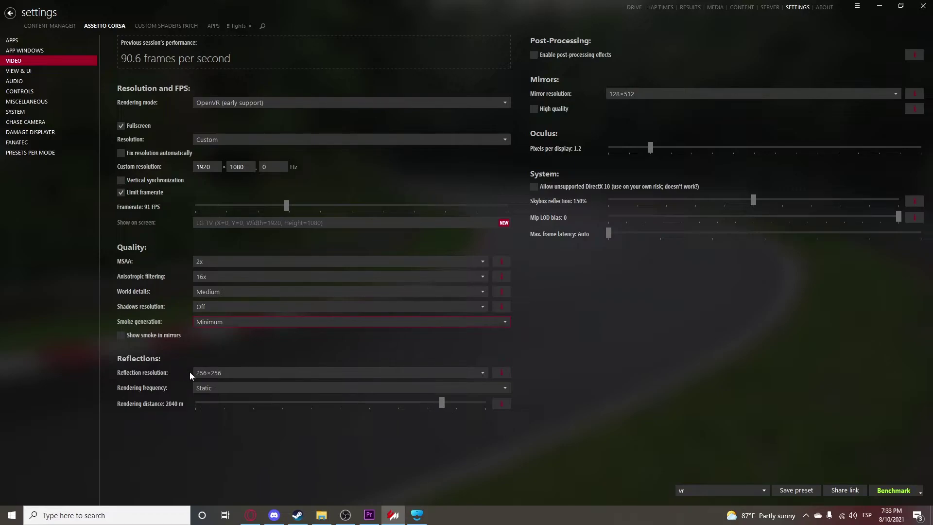
Step: Examine the reflection resolution and rendering frequency choices, keeping 256×256 and Static
click(218, 373)
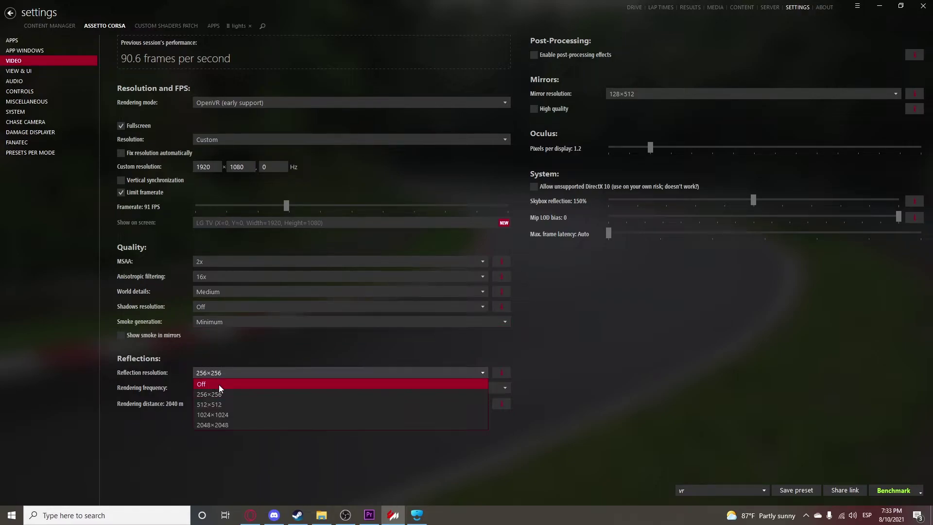
click(221, 394)
click(220, 391)
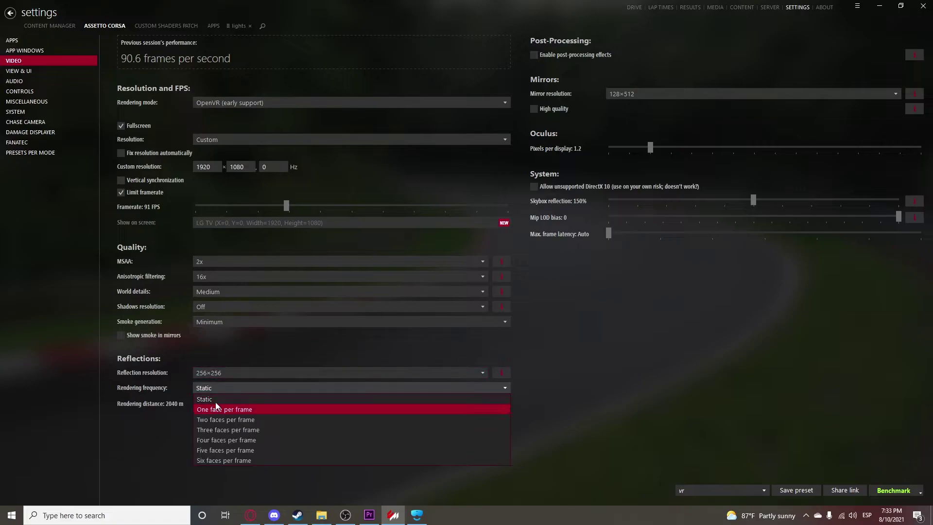
click(168, 354)
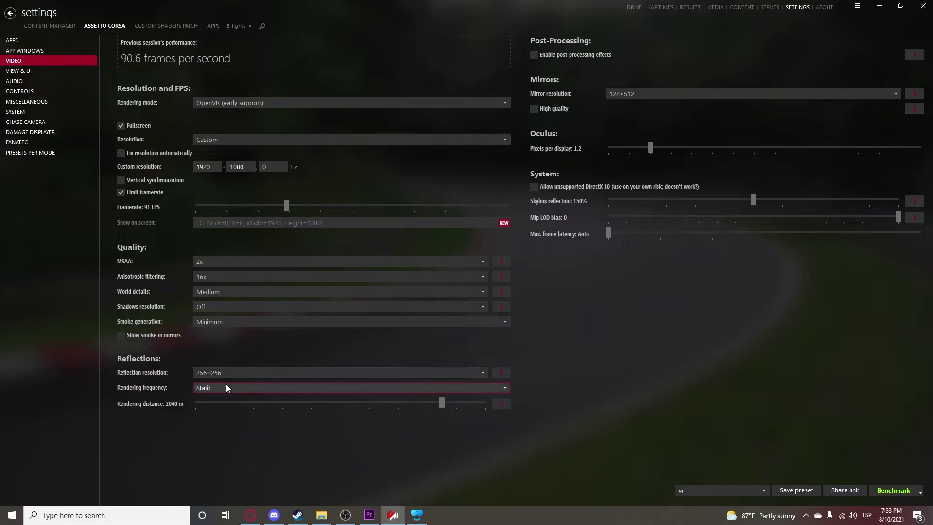
click(210, 388)
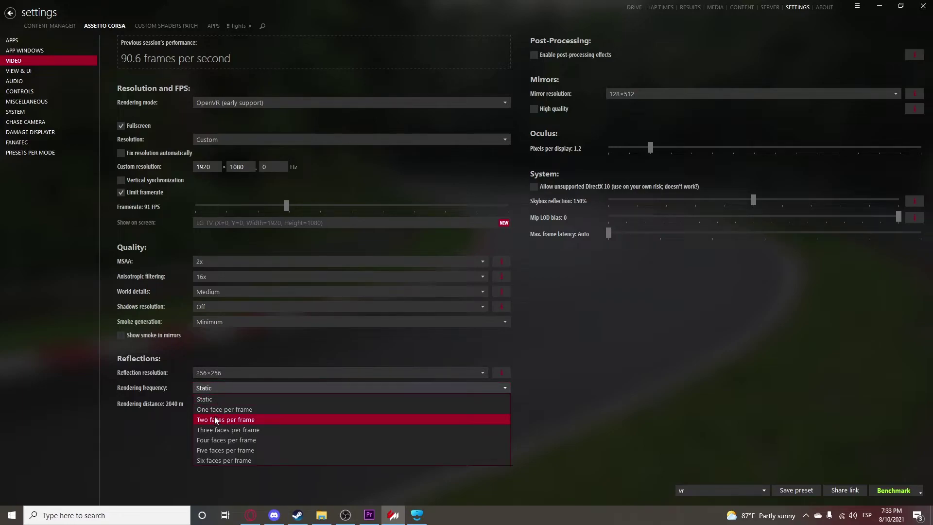
click(208, 372)
click(212, 372)
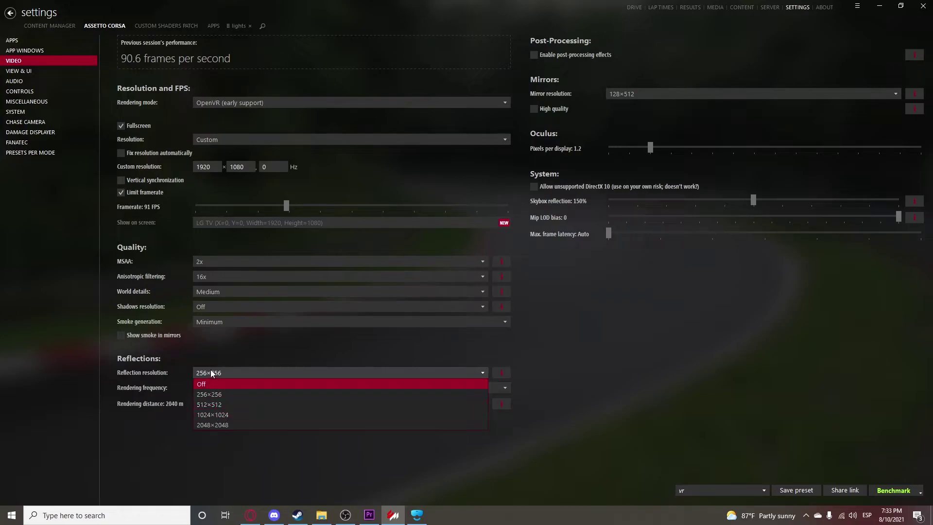
click(219, 353)
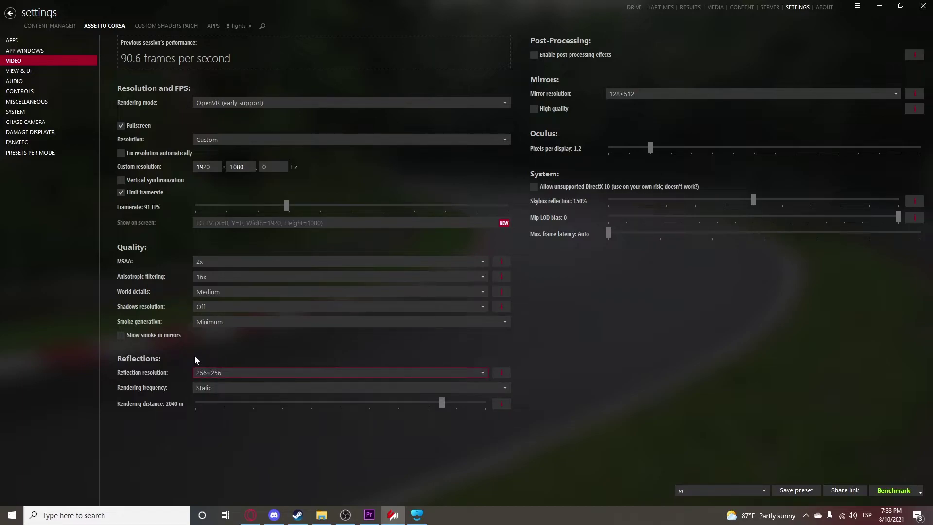
click(203, 383)
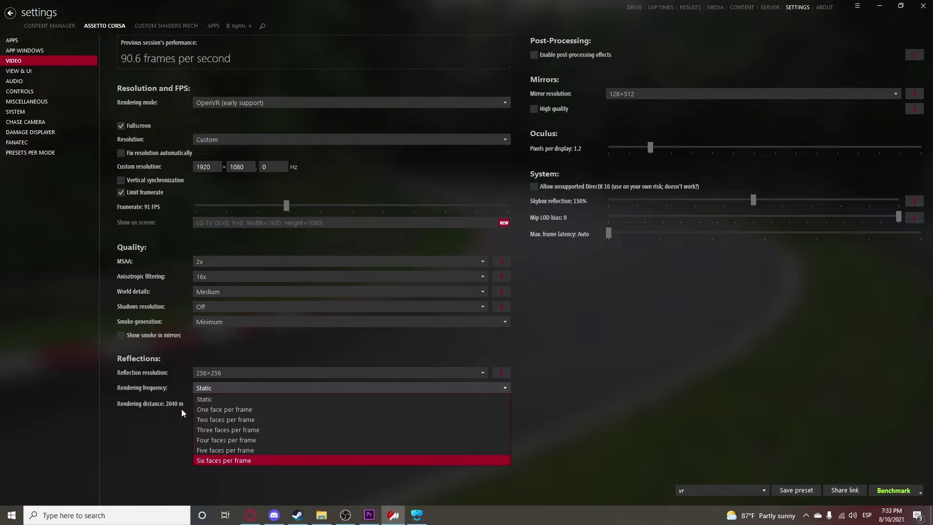
click(205, 347)
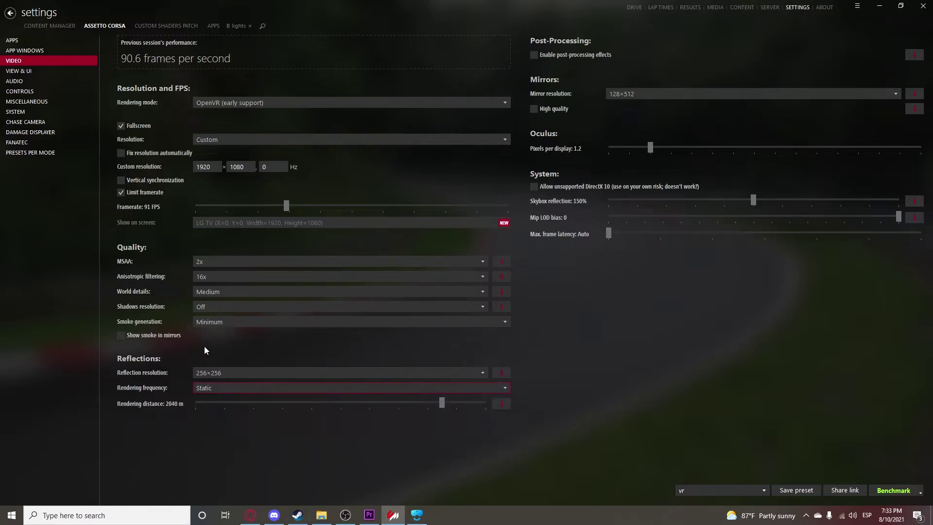
Step: Enable post-processing effects and review the overall quality and glare quality choices, keeping both at Medium
click(535, 56)
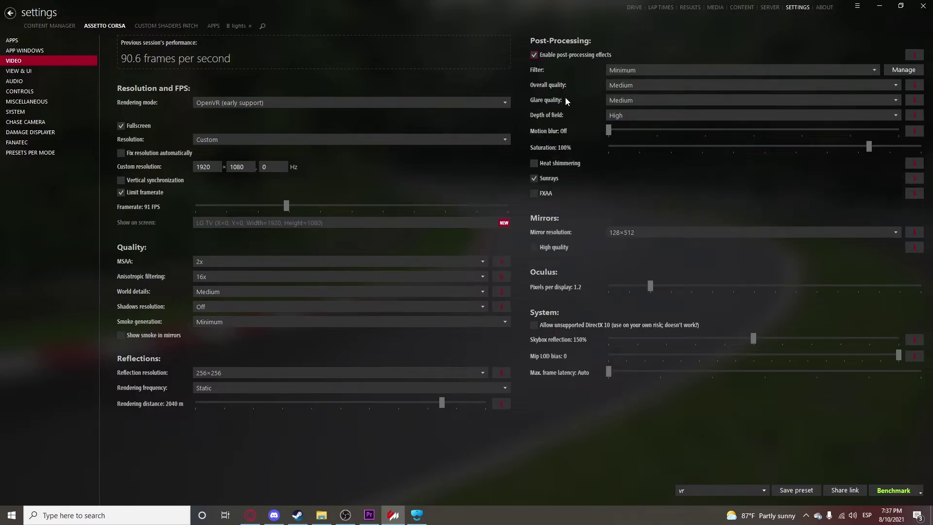
click(626, 85)
click(592, 90)
click(619, 99)
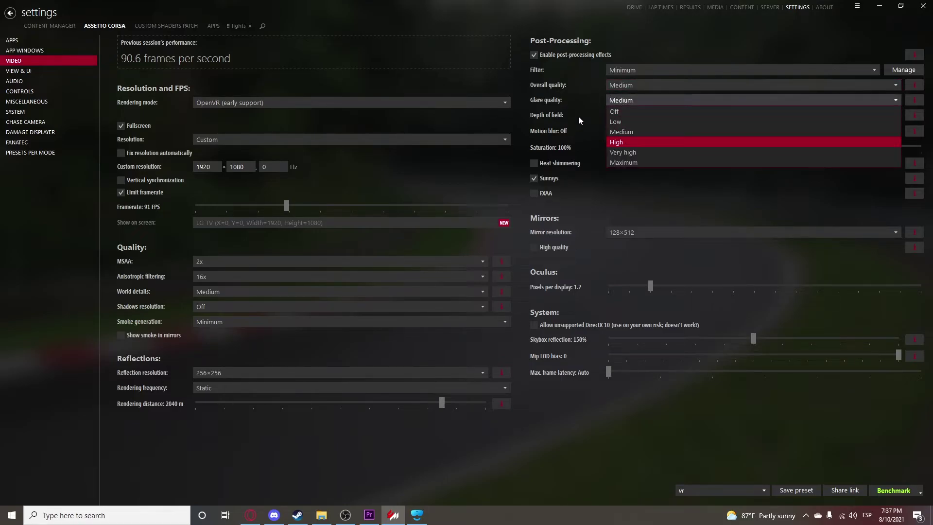
click(573, 103)
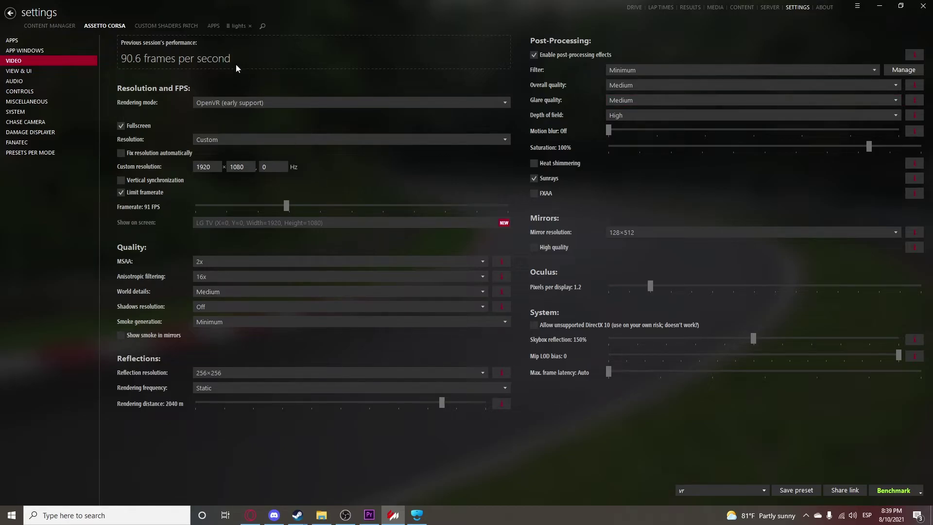
Step: Check the active Custom Shaders Patch version and review the General Patch settings, including the CPU and GPU optimizations
click(156, 27)
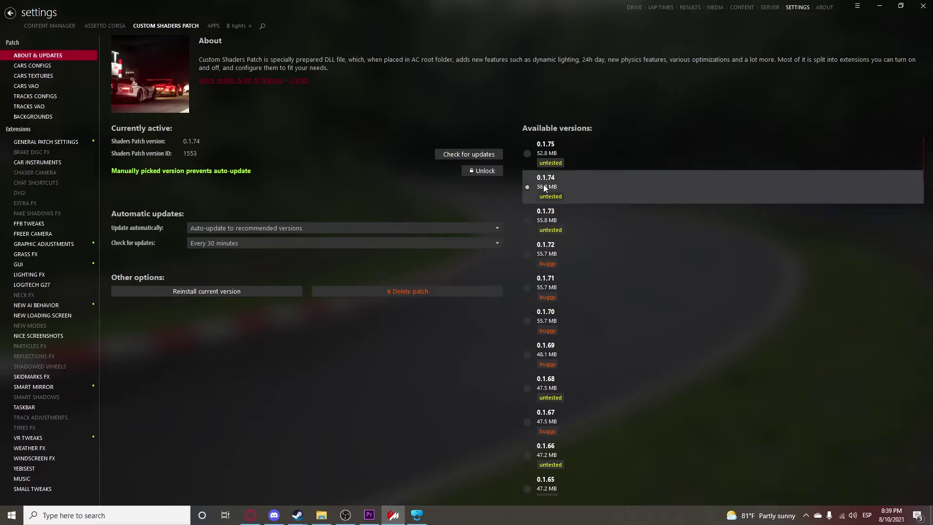
mouse_move(544, 188)
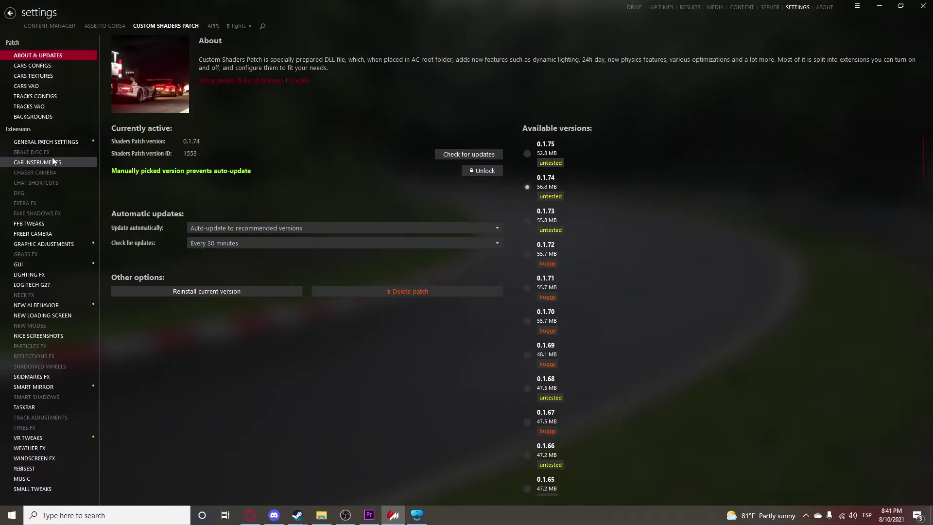
click(35, 142)
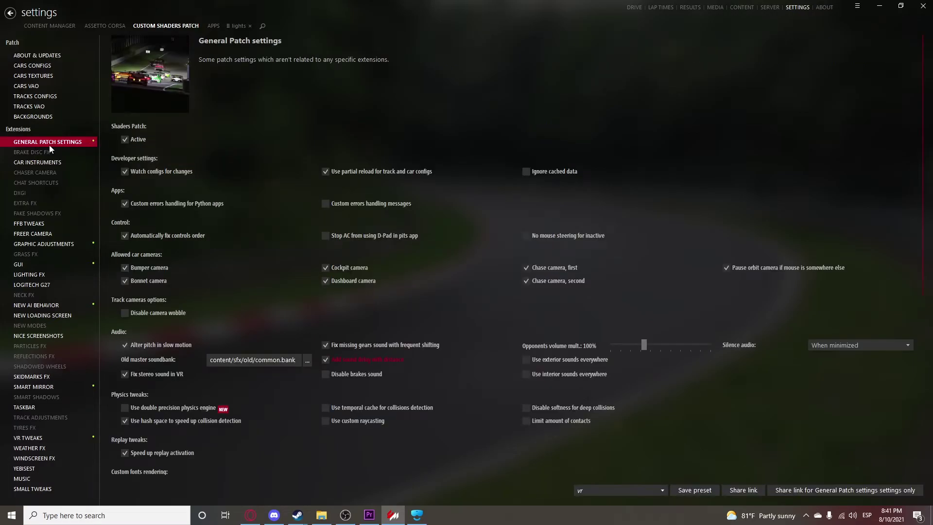
scroll(261, 370, down, 5)
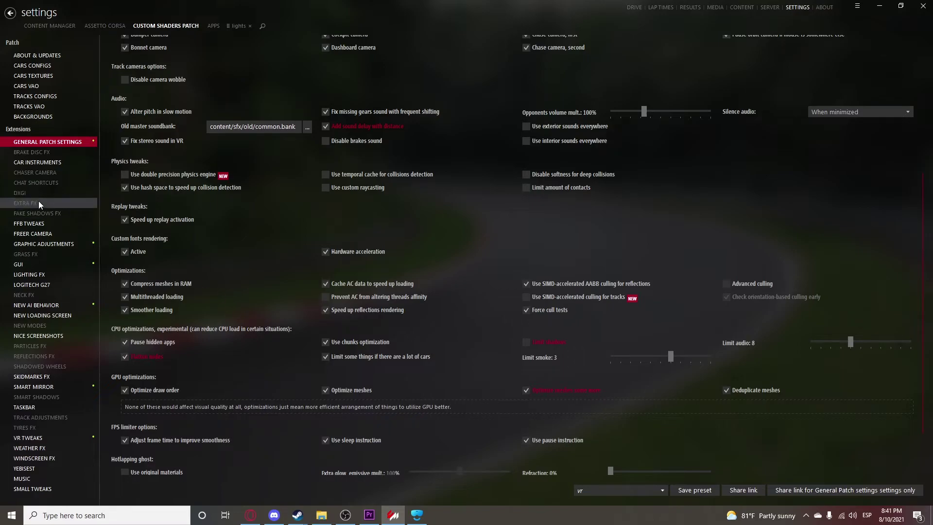
Step: Review the Brake Disc FX, Extra FX, Fake Shadows FX, Grass FX and Lighting FX extension settings
click(46, 152)
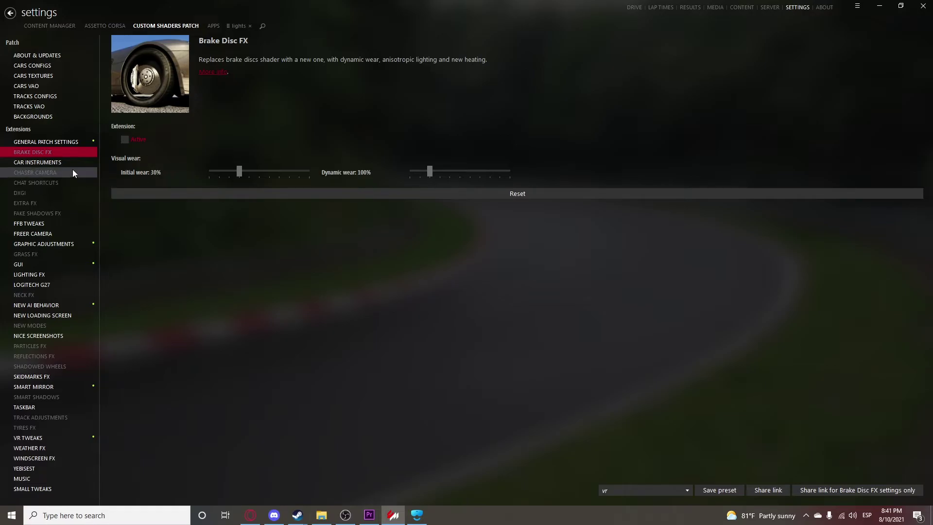
click(43, 202)
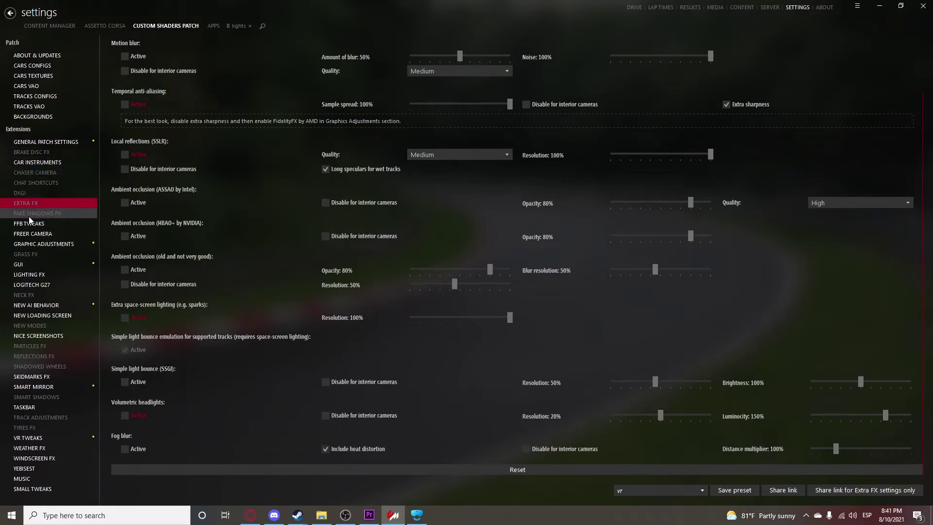
click(29, 215)
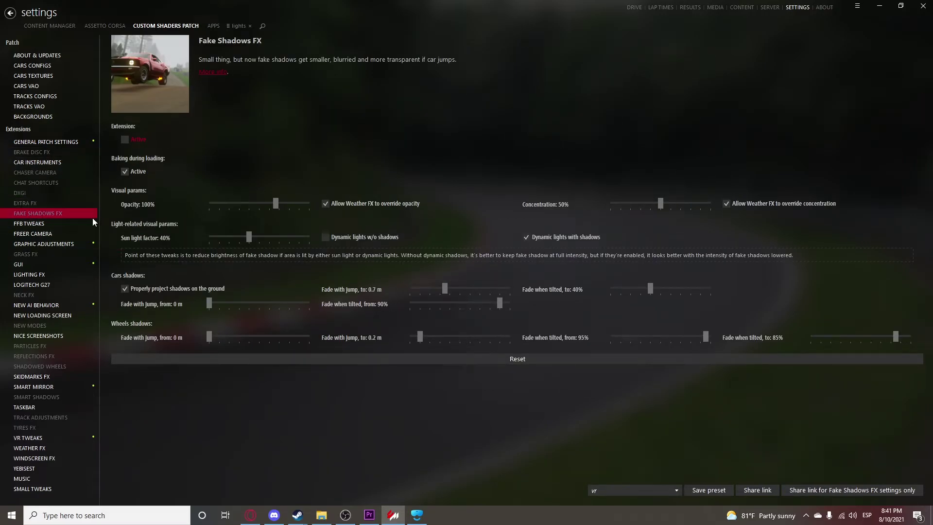
click(38, 256)
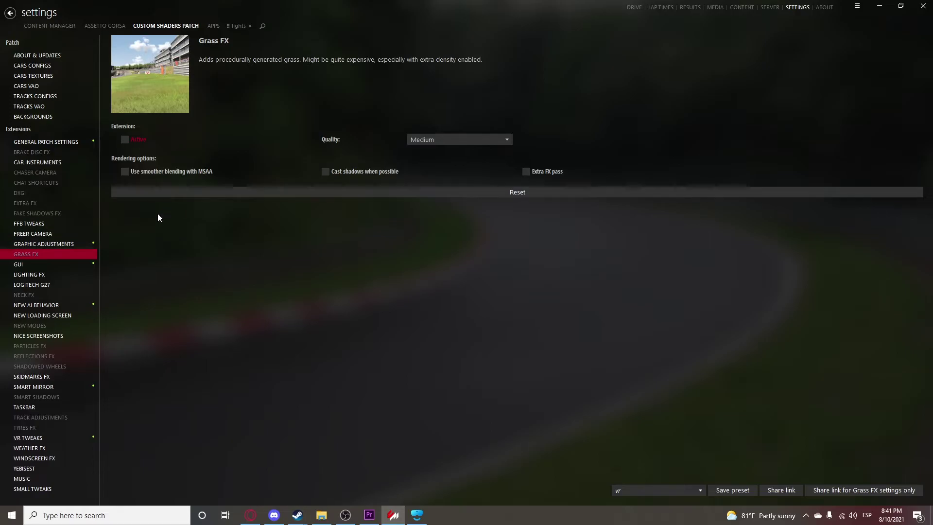
click(40, 276)
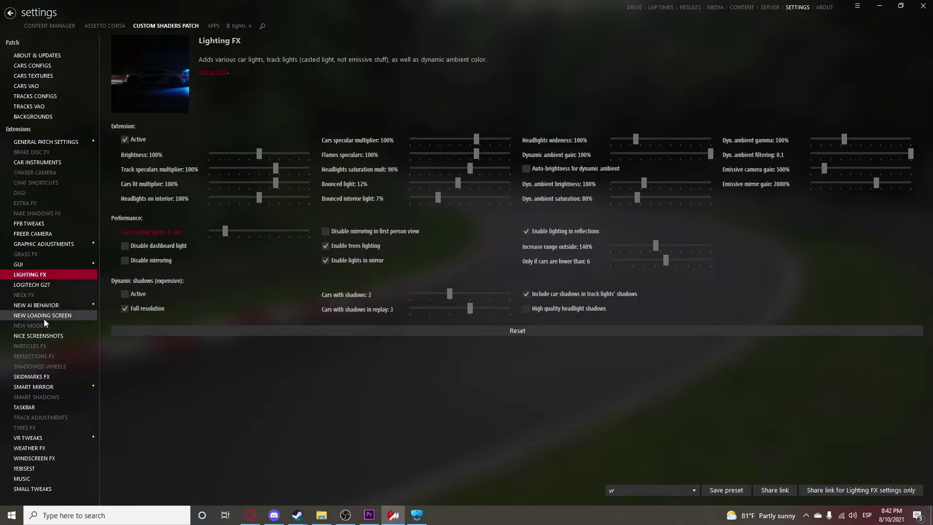
Step: Review the settings for New AI behavior, Particles FX, Reflections FX, Shadowed wheels, Tyres FX and Weather FX, including its performance options
click(56, 306)
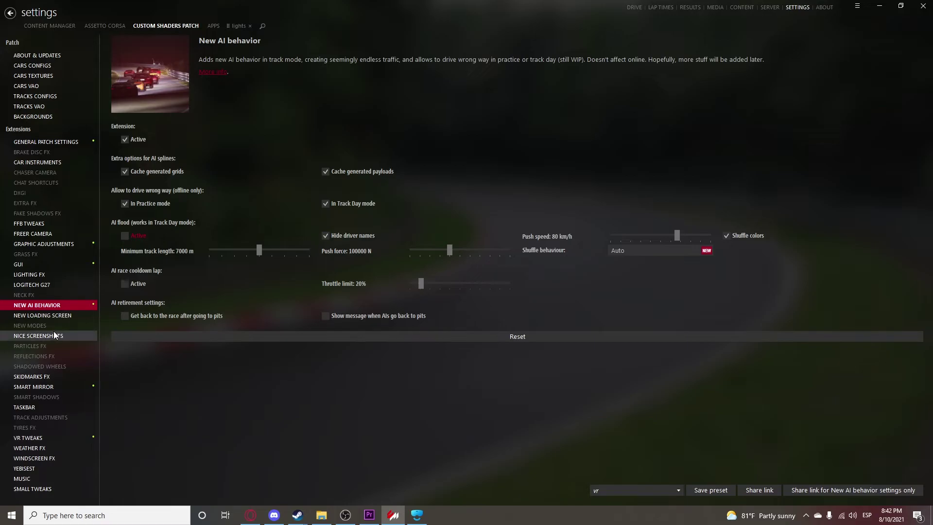
click(52, 346)
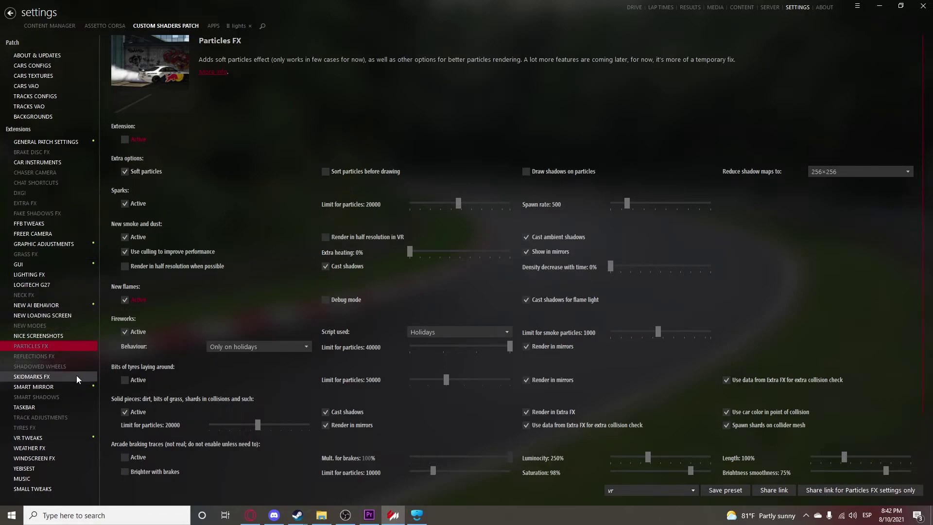
click(66, 355)
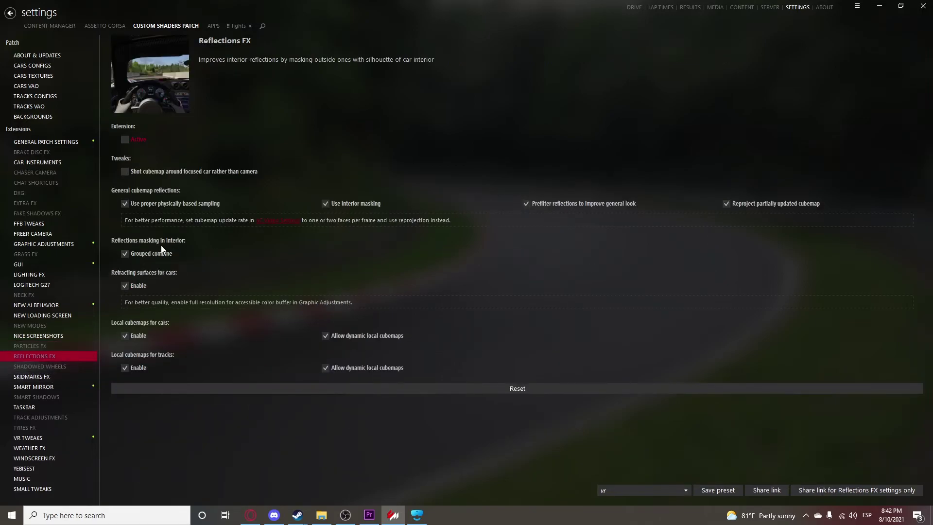
click(72, 365)
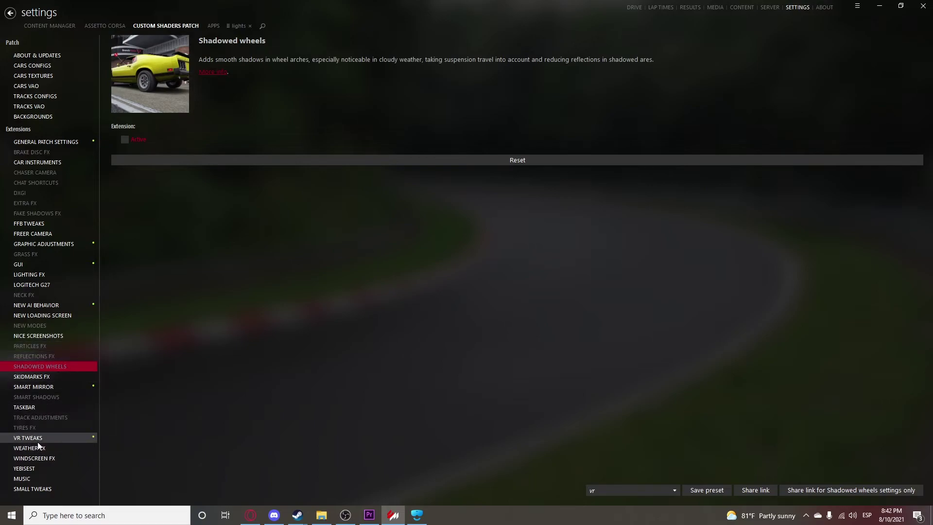
click(56, 428)
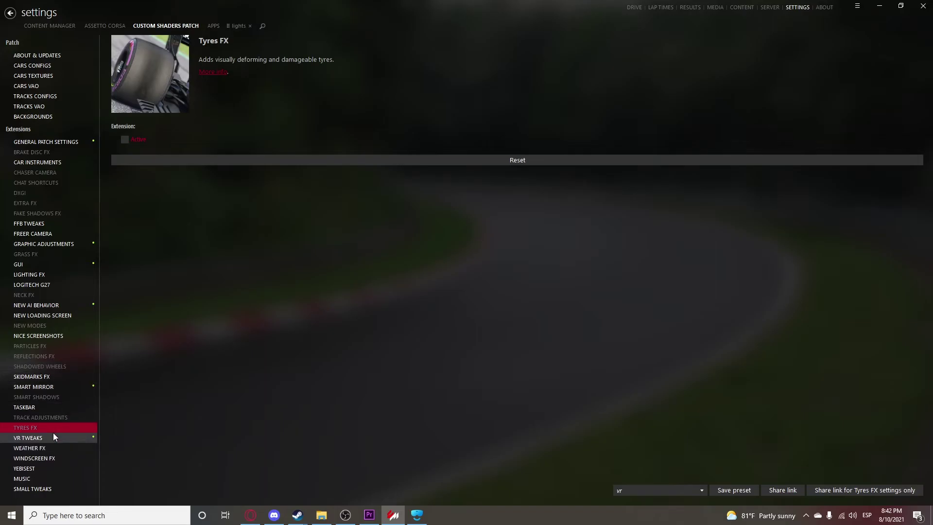
click(49, 448)
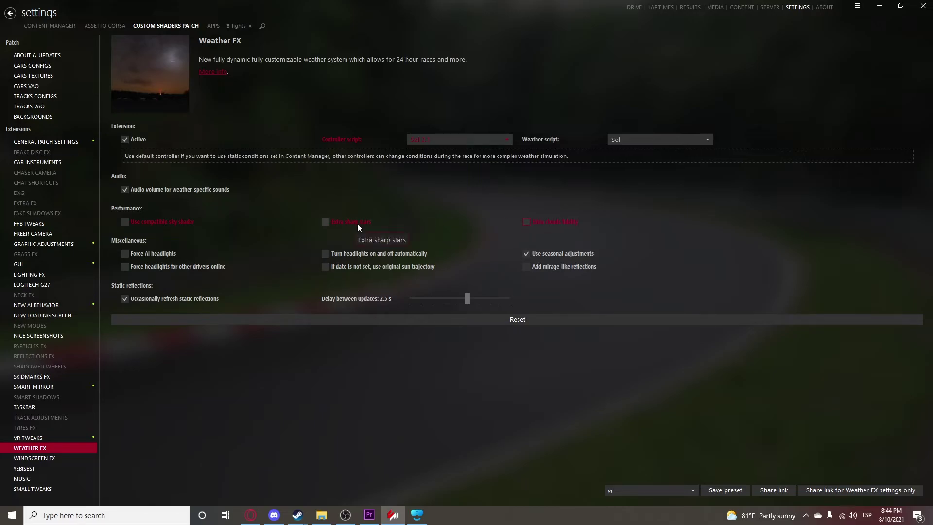
mouse_move(165, 224)
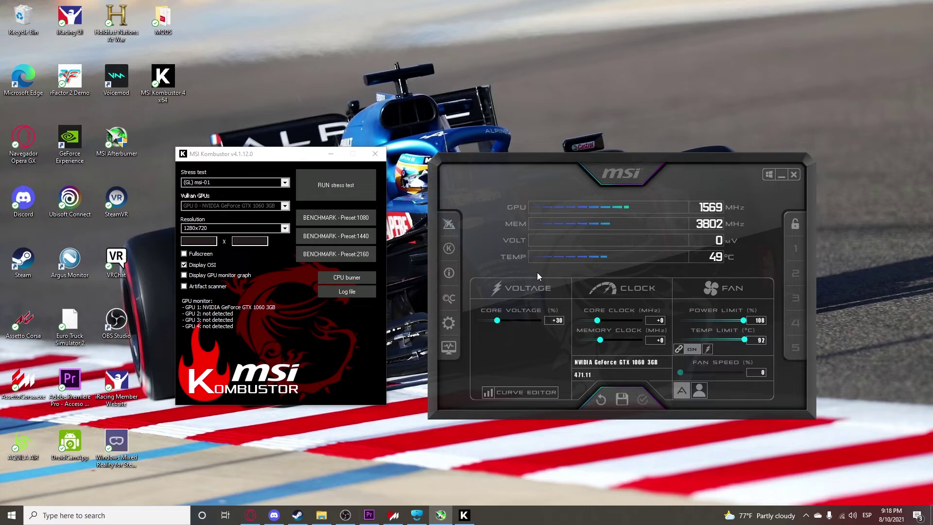
Step: Switch to MSI Afterburner and check the voltage control unlock option in its general properties
click(449, 323)
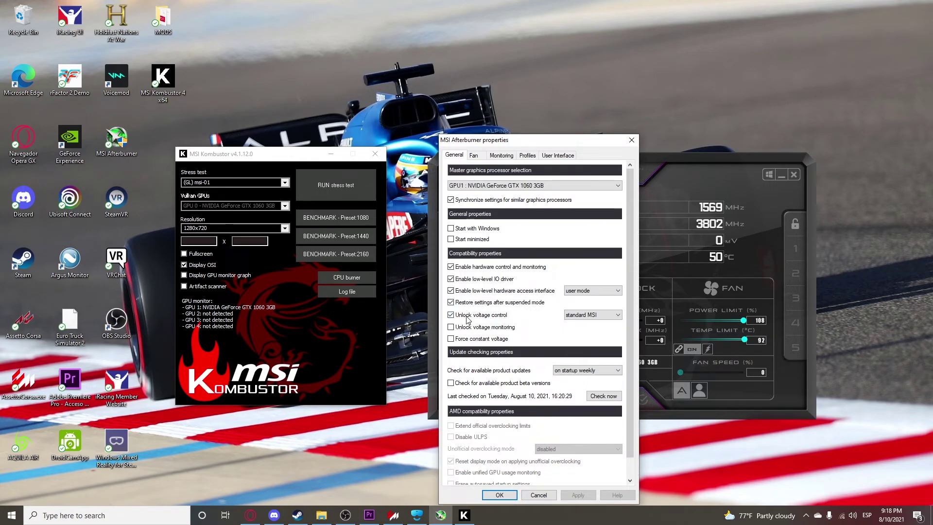
click(499, 495)
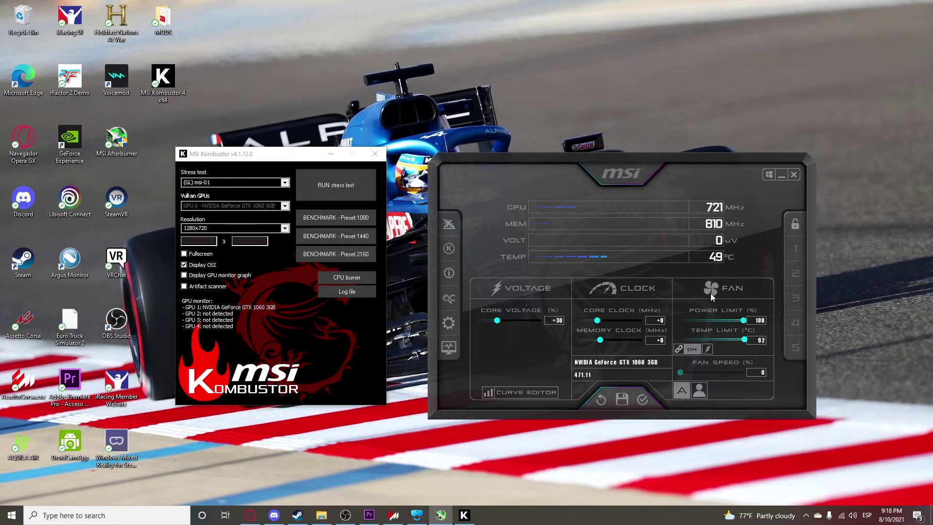
Step: Set the GPU core clock offset to +50 MHz in MSI Afterburner
click(323, 196)
click(659, 322)
text(50)
key(Return)
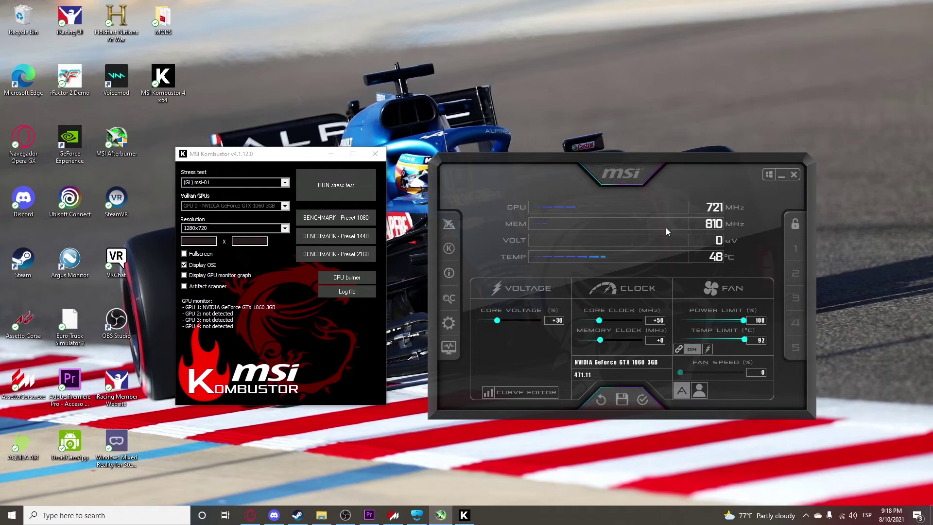
Step: Apply the clock settings in MSI Afterburner and start saving them to a profile
click(643, 399)
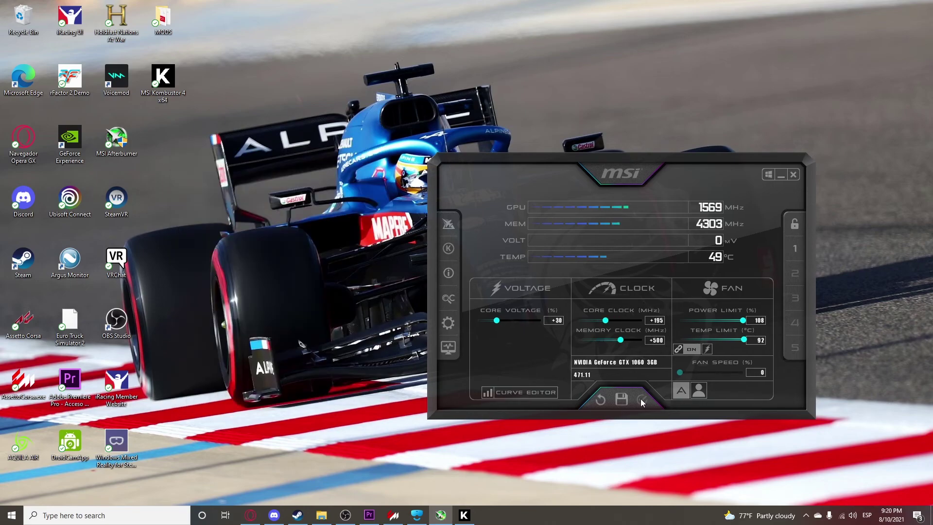
click(622, 402)
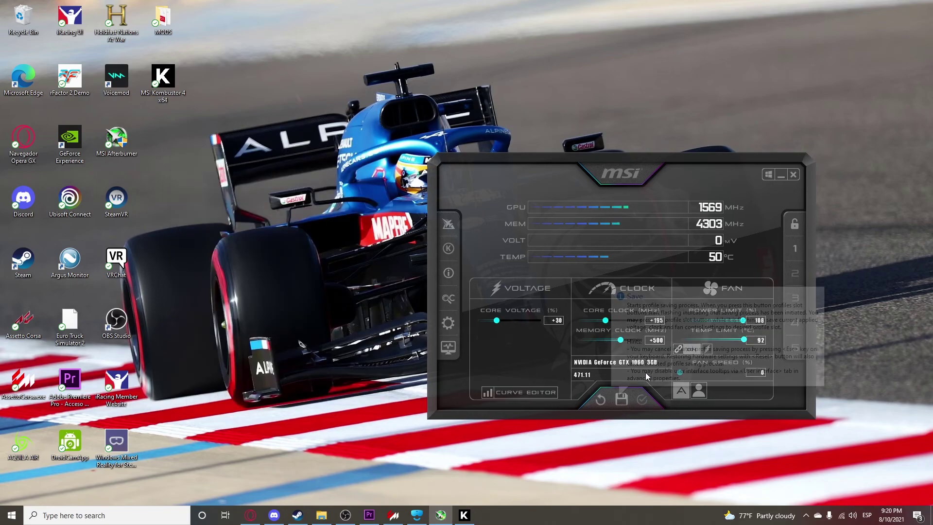